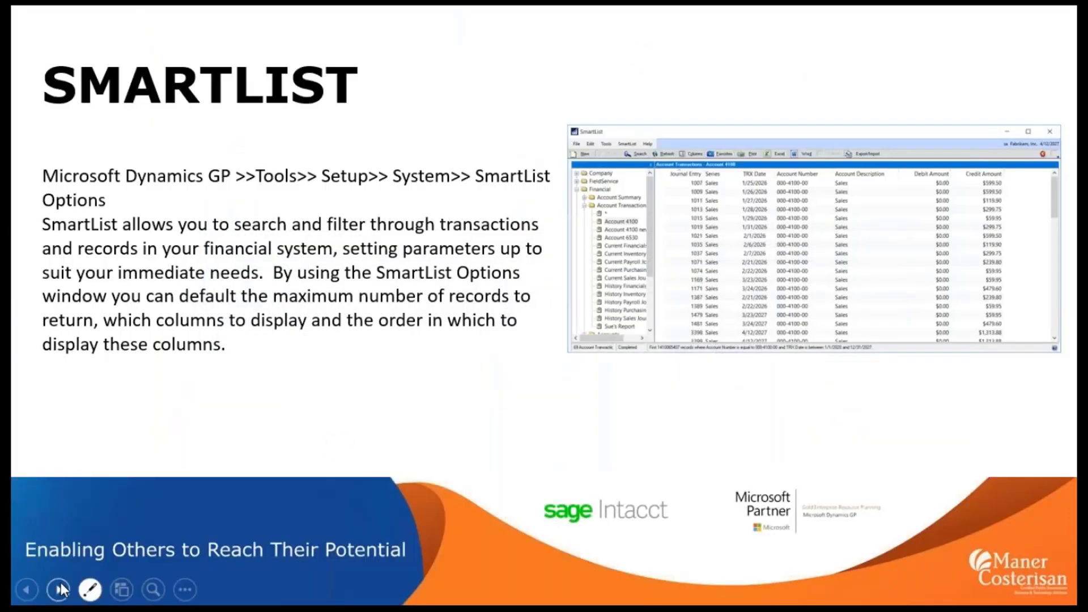
Advance the slideshow to the SMARTLIST (continued) slide on search criteria, columns and favorites.
{"action": "left_click", "coordinate": [60, 589]}
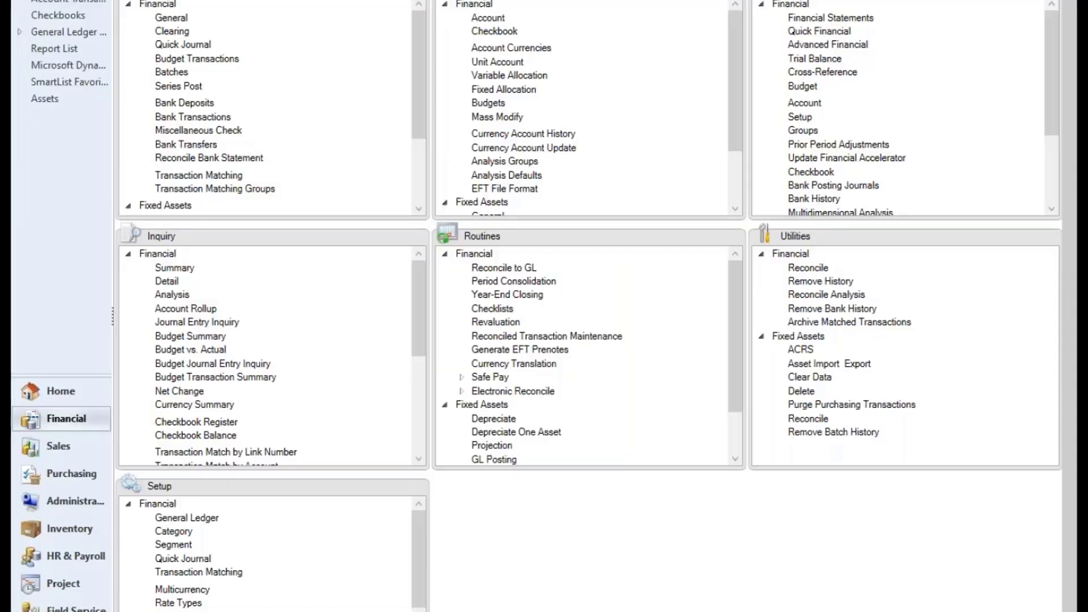
Open SmartList and load the default * list under Financial > Bank Transactions.
{"action": "left_click", "coordinate": [28, 1]}
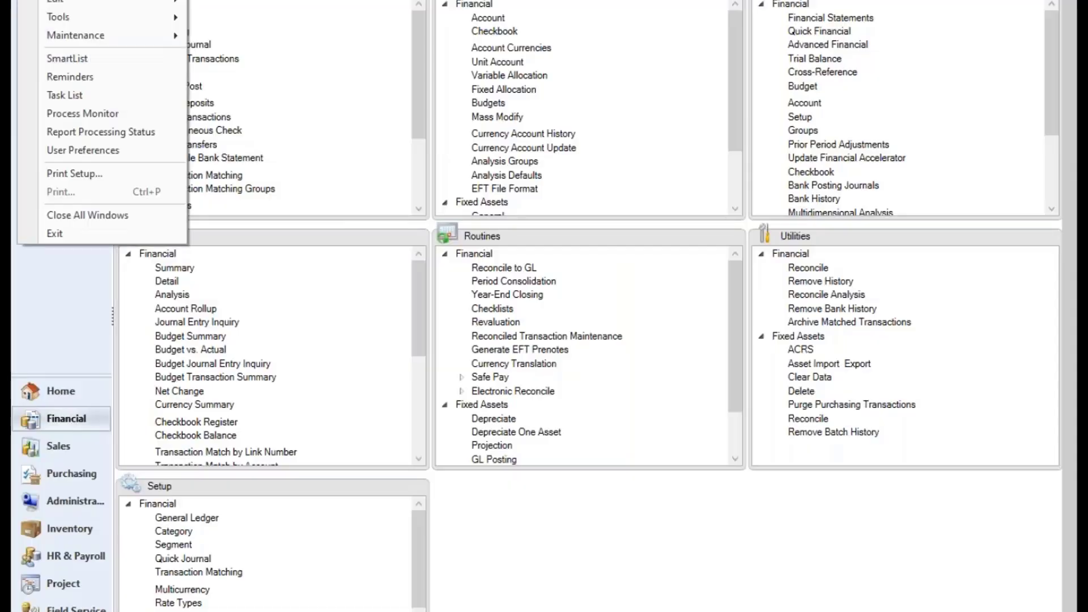
{"action": "left_click", "coordinate": [116, 58]}
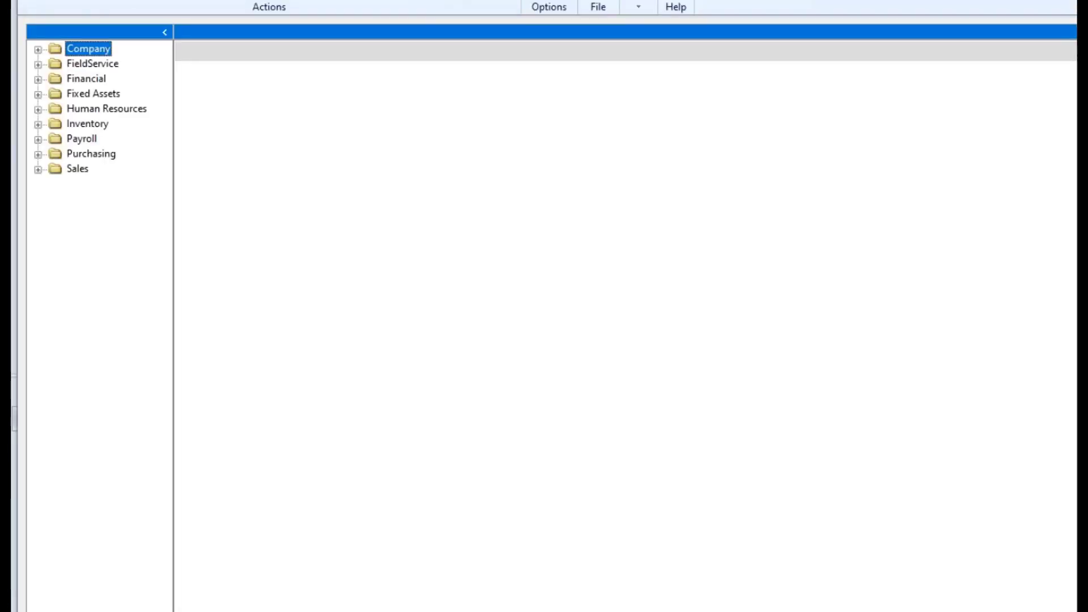
{"action": "left_click", "coordinate": [39, 78]}
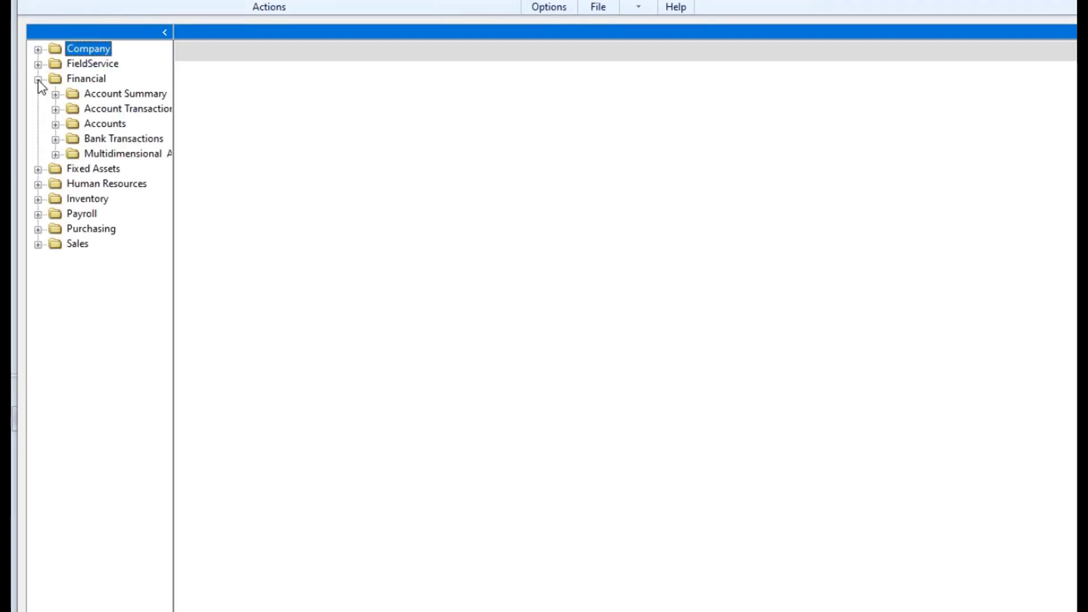
{"action": "left_click", "coordinate": [38, 78]}
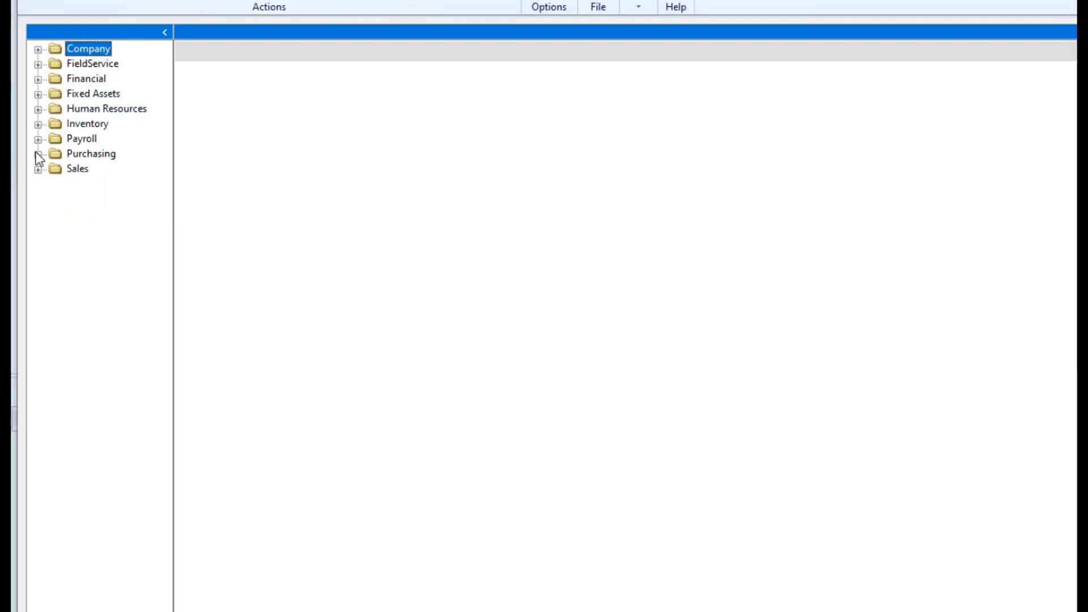
{"action": "left_click", "coordinate": [38, 79]}
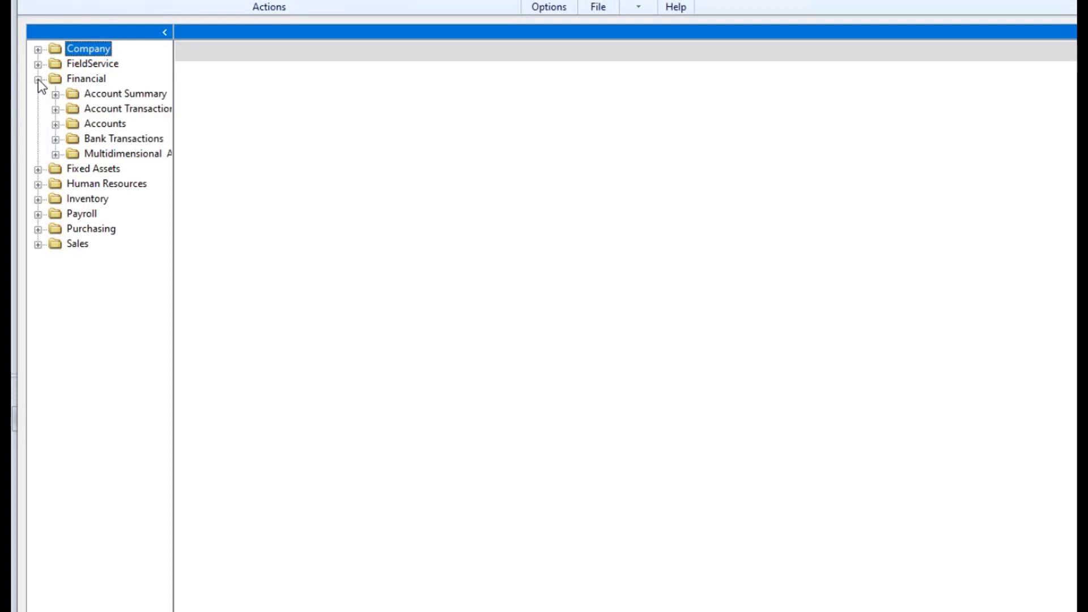
{"action": "left_click", "coordinate": [37, 80]}
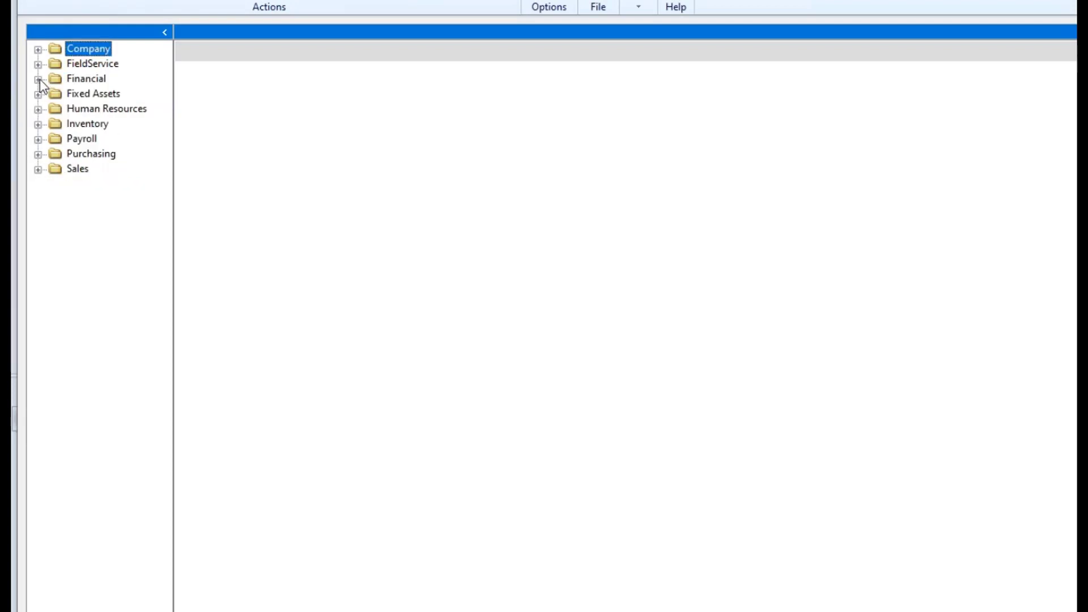
{"action": "left_click", "coordinate": [38, 80]}
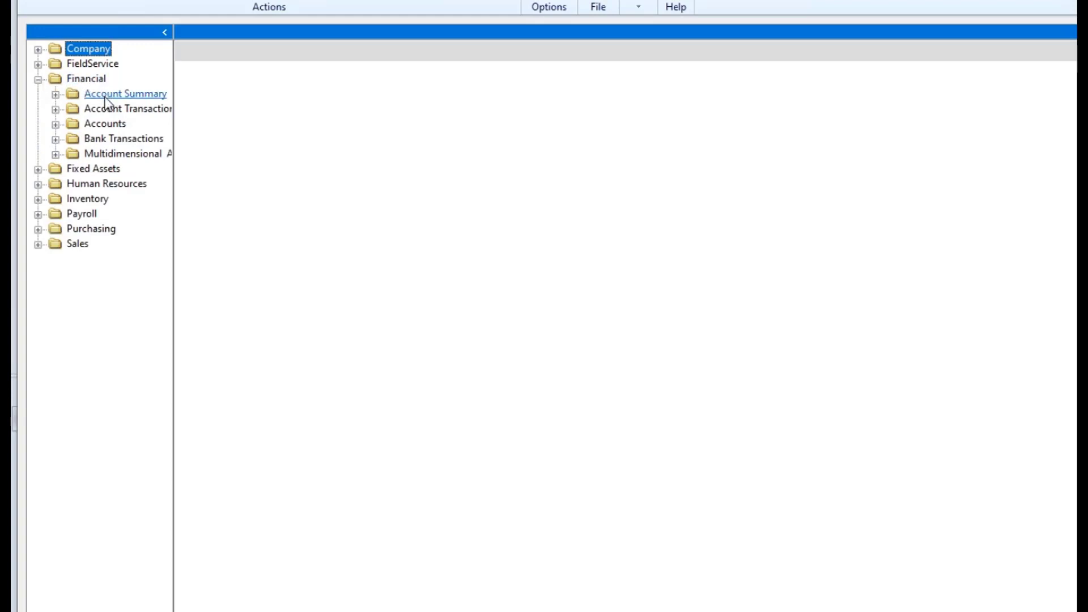
{"action": "left_click", "coordinate": [55, 110]}
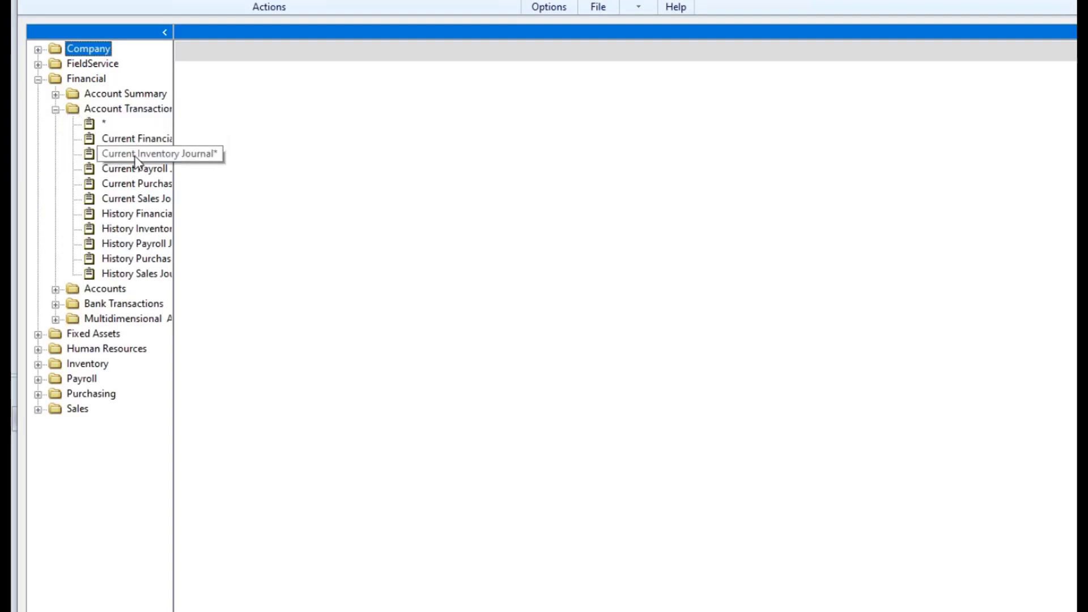
{"action": "left_click", "coordinate": [55, 289]}
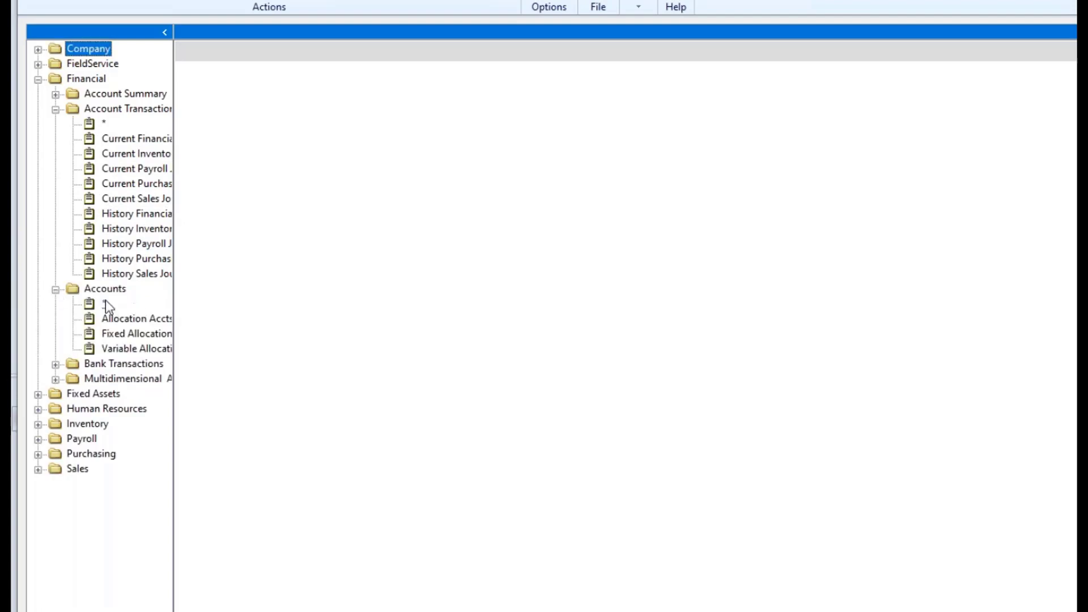
{"action": "left_click", "coordinate": [56, 365]}
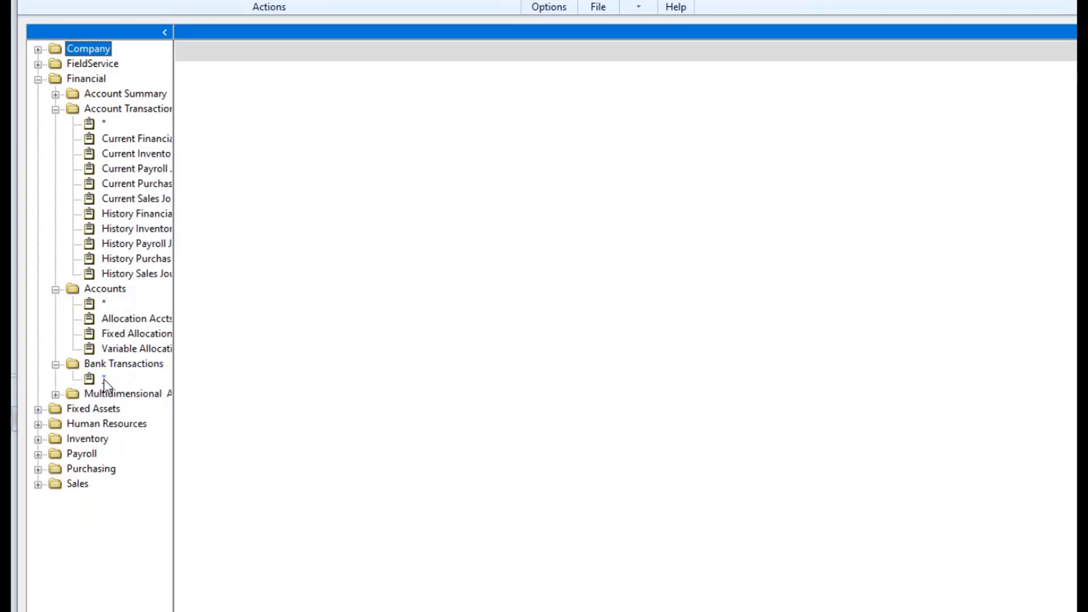
{"action": "left_click", "coordinate": [104, 379]}
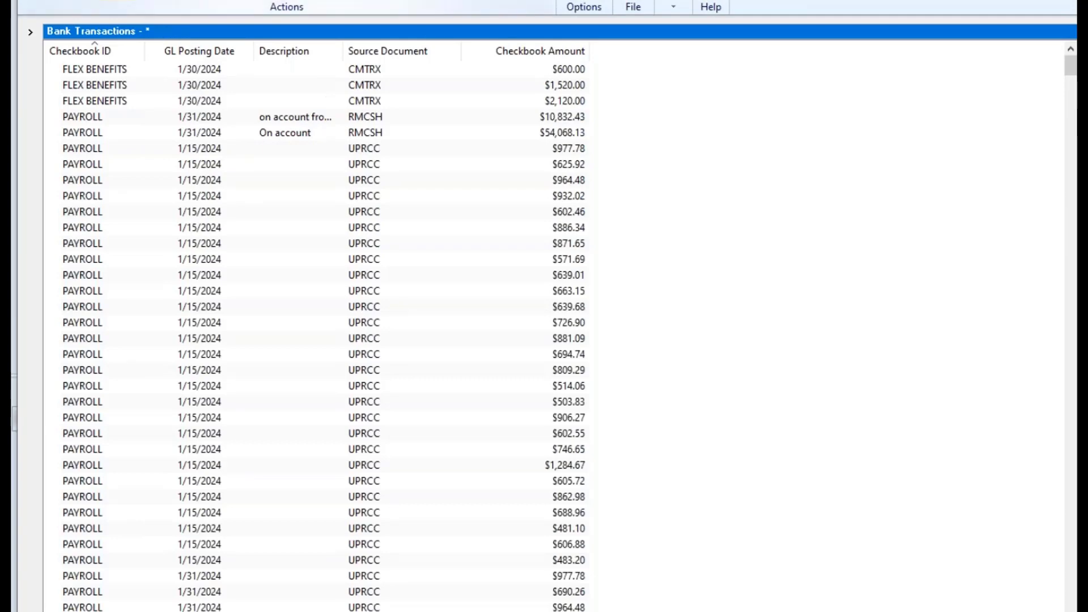
Open Search and set Search Definition 1's column to GL Posting Date from Selected Columns.
{"action": "left_click", "coordinate": [117, 1]}
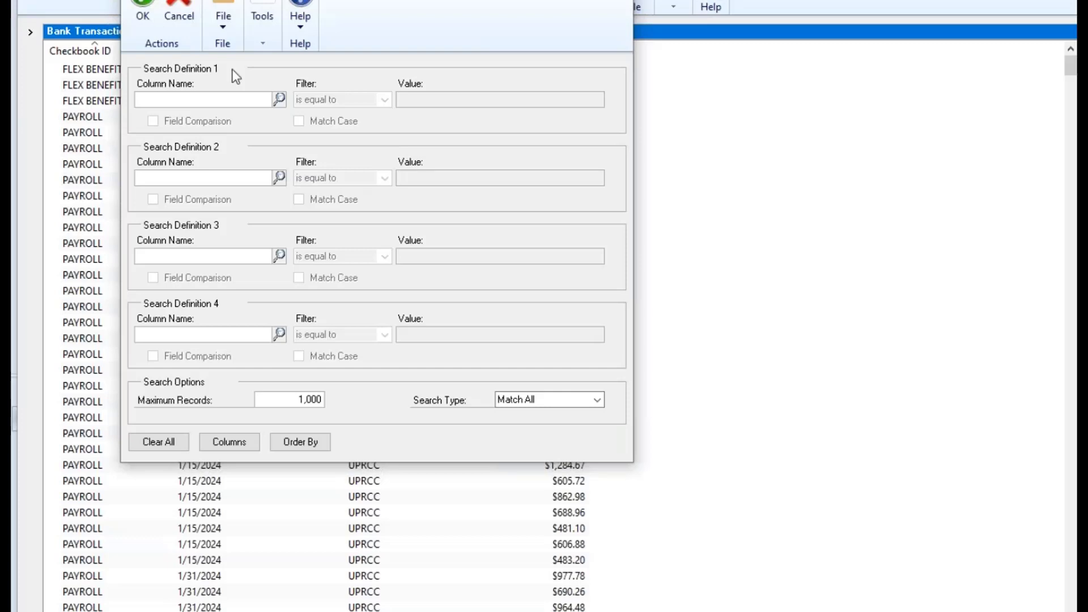
{"action": "left_click", "coordinate": [265, 105]}
{"action": "left_click", "coordinate": [282, 100]}
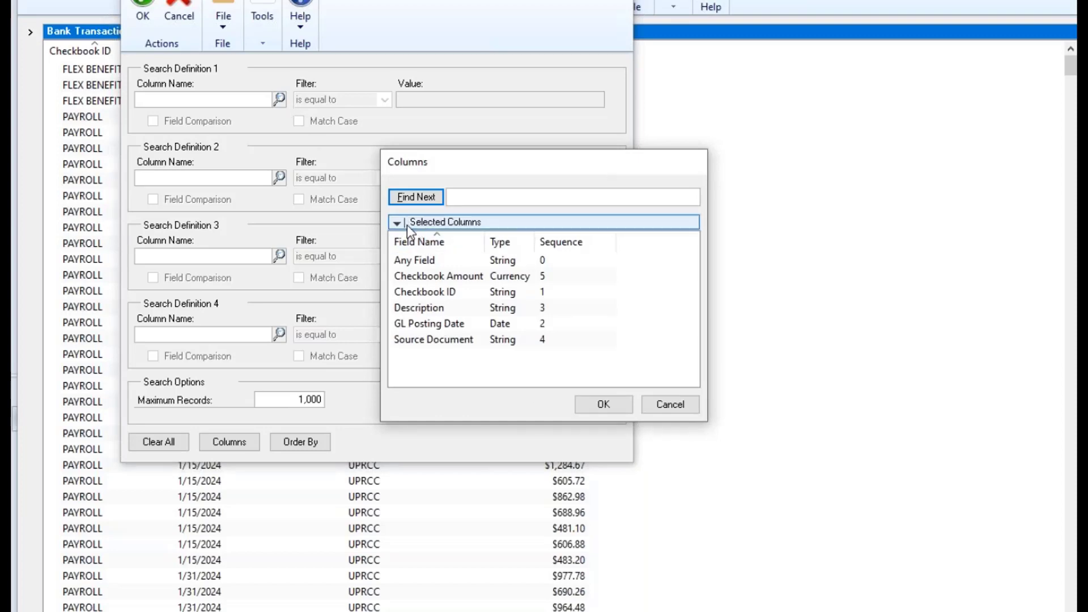
{"action": "left_click", "coordinate": [505, 225]}
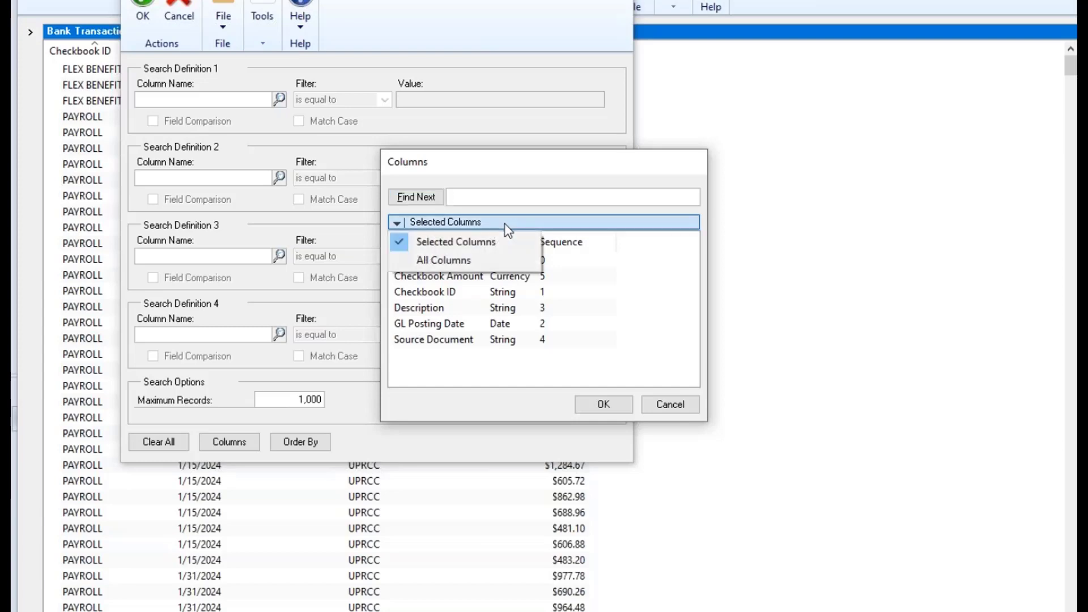
{"action": "left_click", "coordinate": [492, 262]}
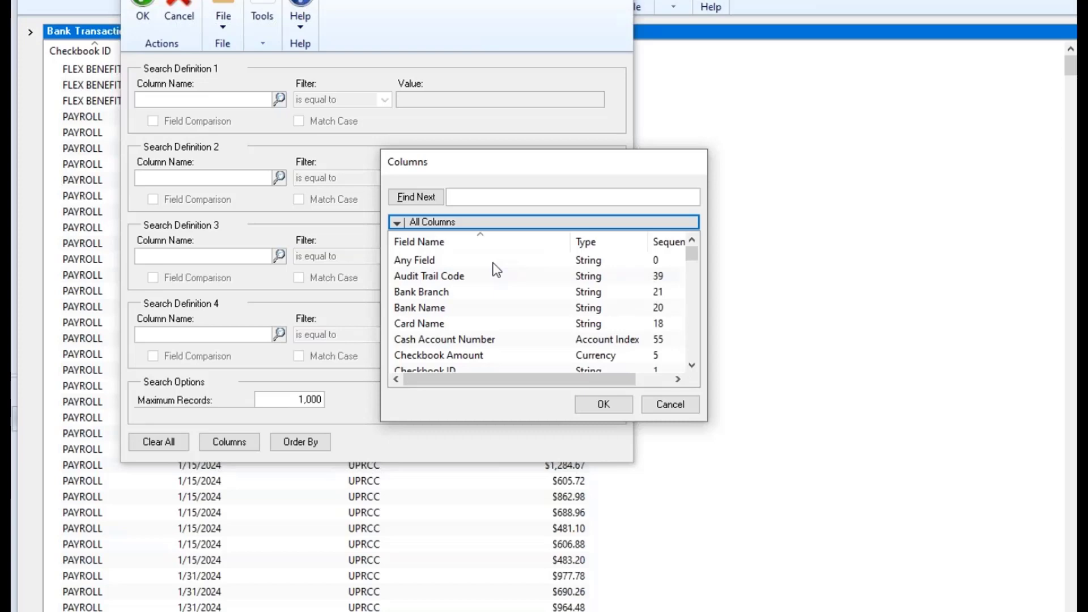
{"action": "left_click", "coordinate": [493, 263]}
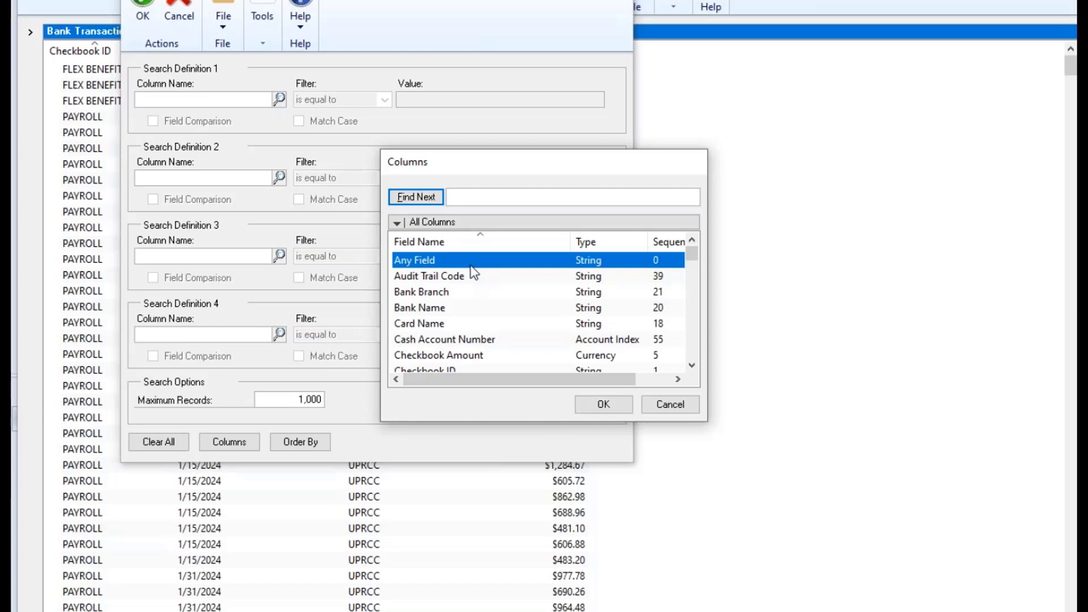
{"action": "double_click", "coordinate": [469, 263]}
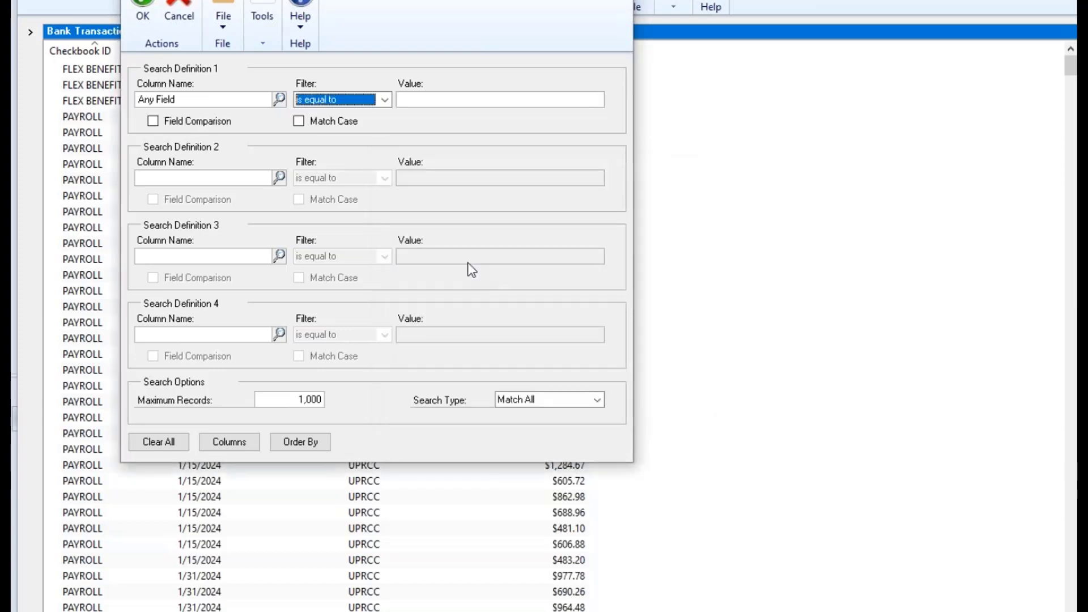
{"action": "left_click", "coordinate": [278, 100]}
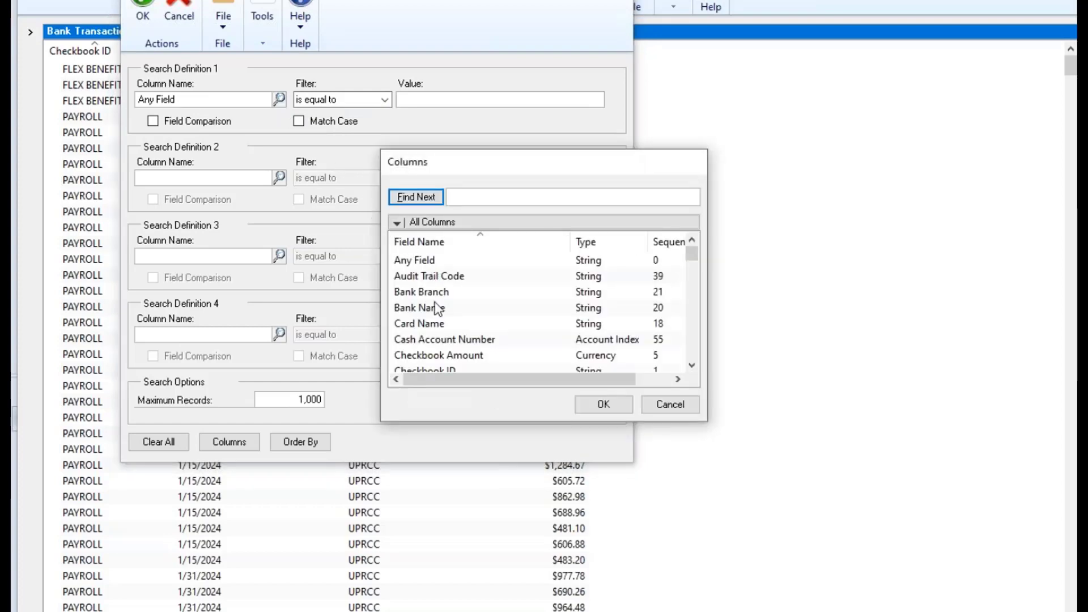
{"action": "left_click", "coordinate": [397, 222]}
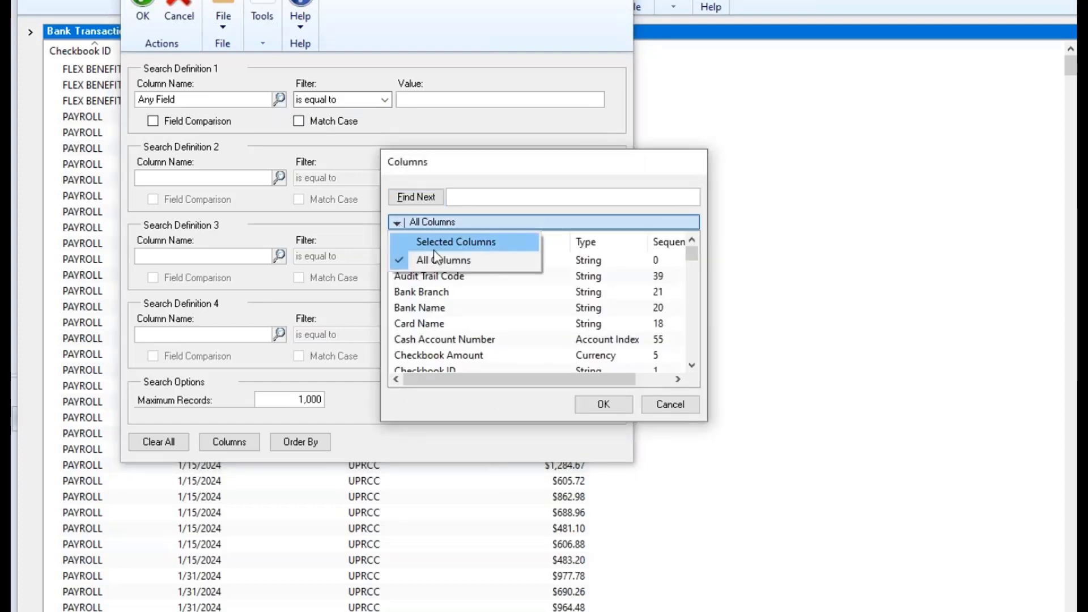
{"action": "left_click", "coordinate": [452, 244]}
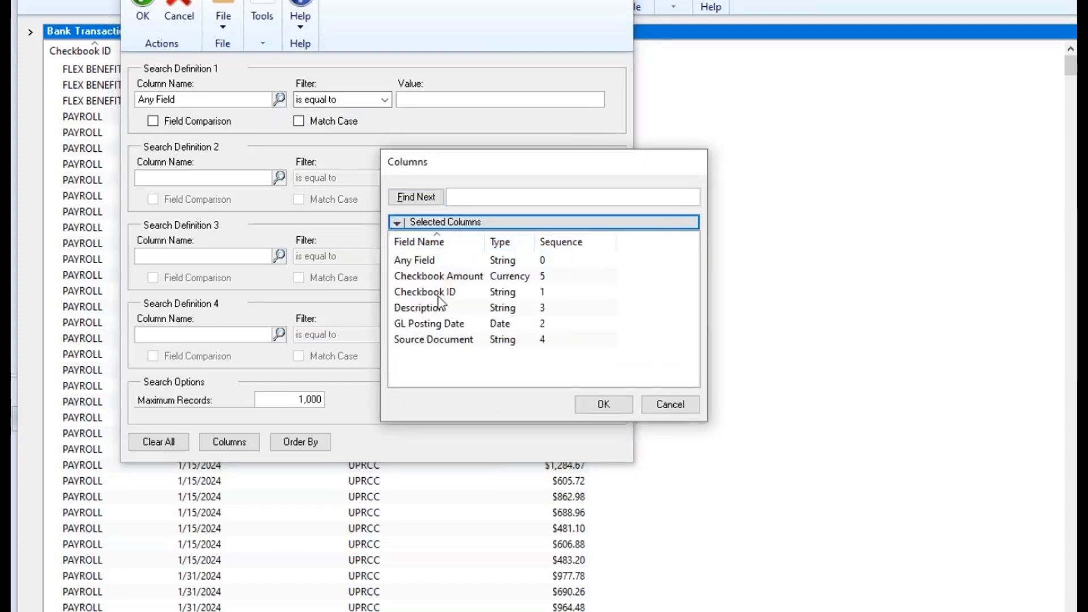
{"action": "double_click", "coordinate": [461, 326]}
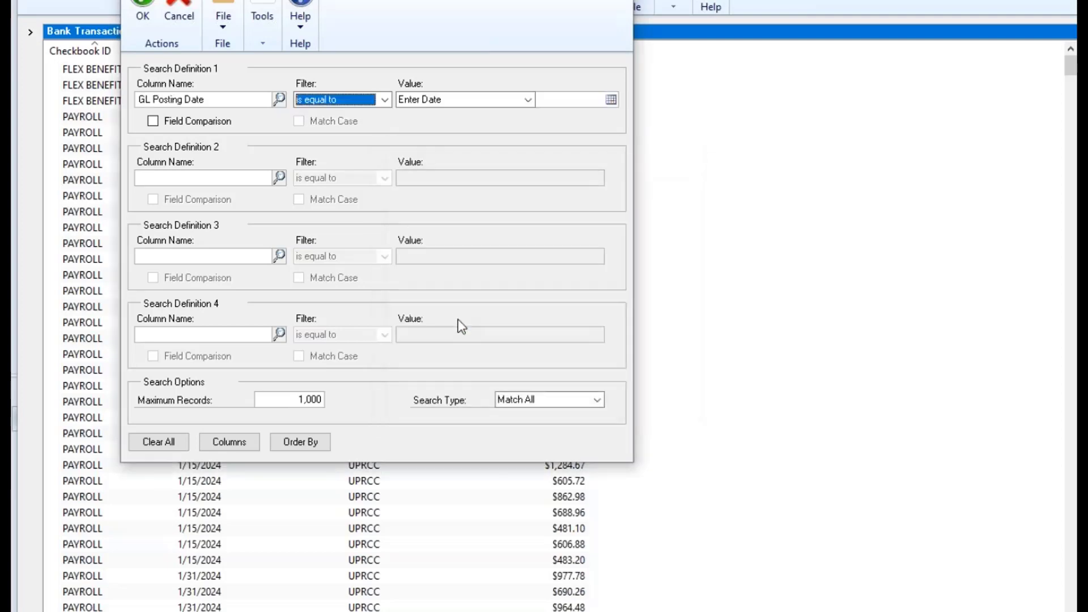
Set the GL Posting Date filter to 'is between' 4/1/2020 and 4/30/2020.
{"action": "left_click", "coordinate": [214, 101]}
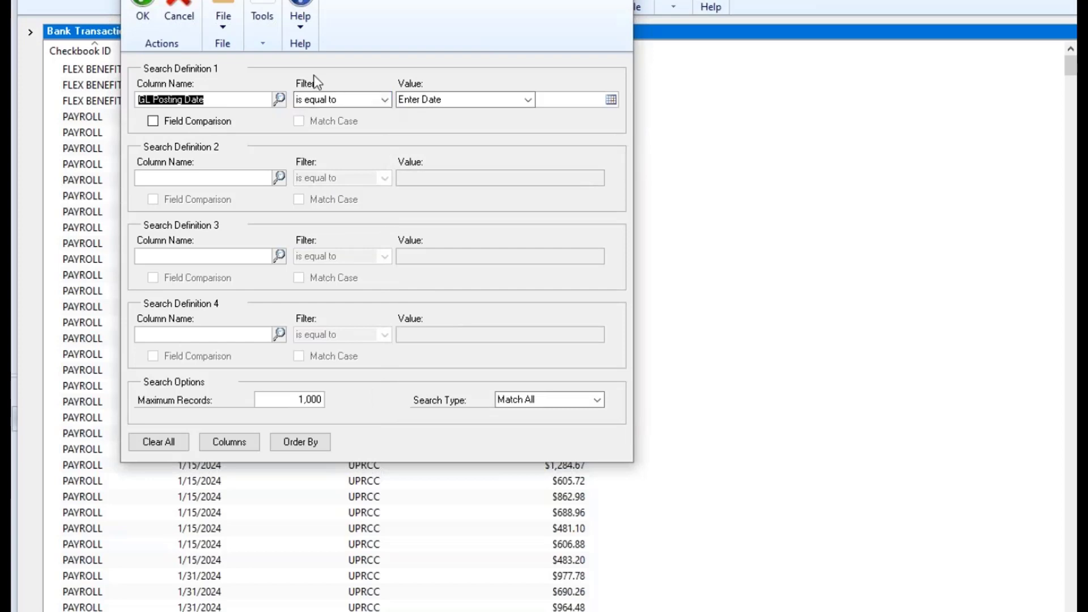
{"action": "left_click", "coordinate": [386, 100]}
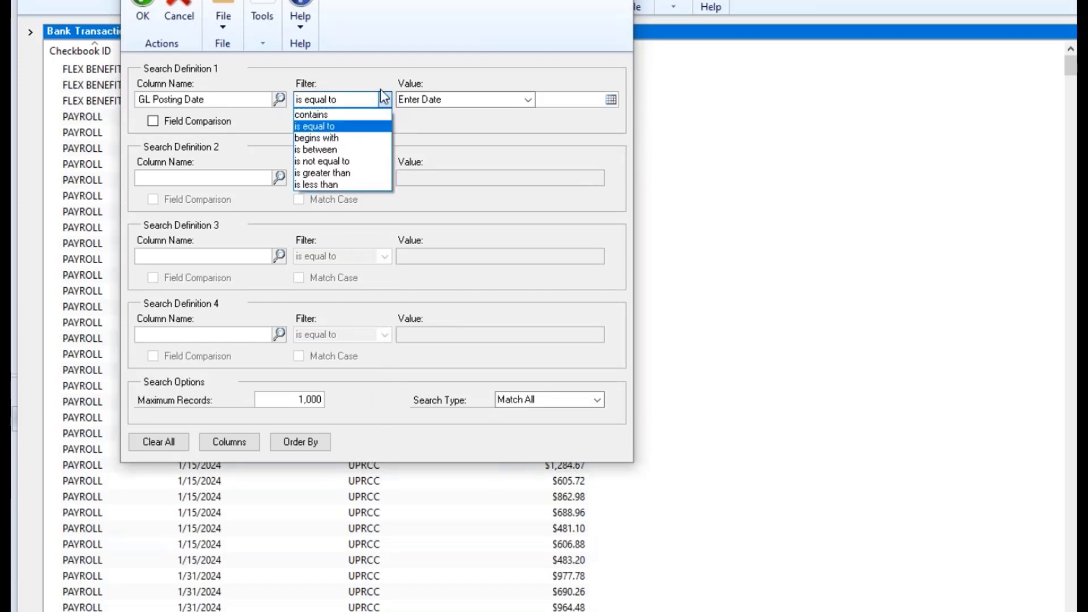
{"action": "left_click", "coordinate": [335, 150]}
{"action": "left_click", "coordinate": [560, 100]}
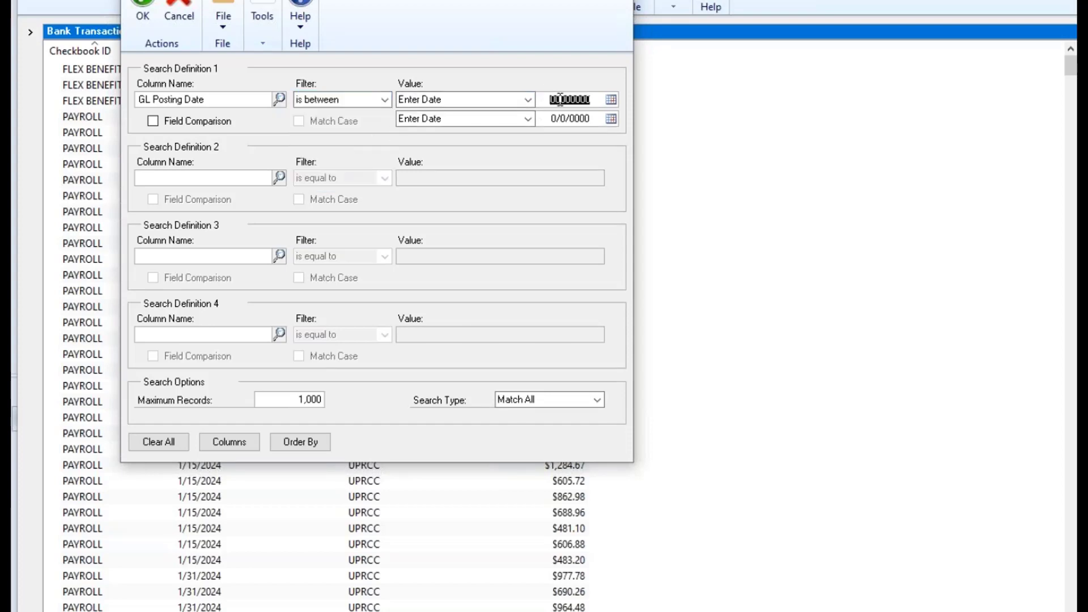
{"action": "left_click", "coordinate": [526, 101]}
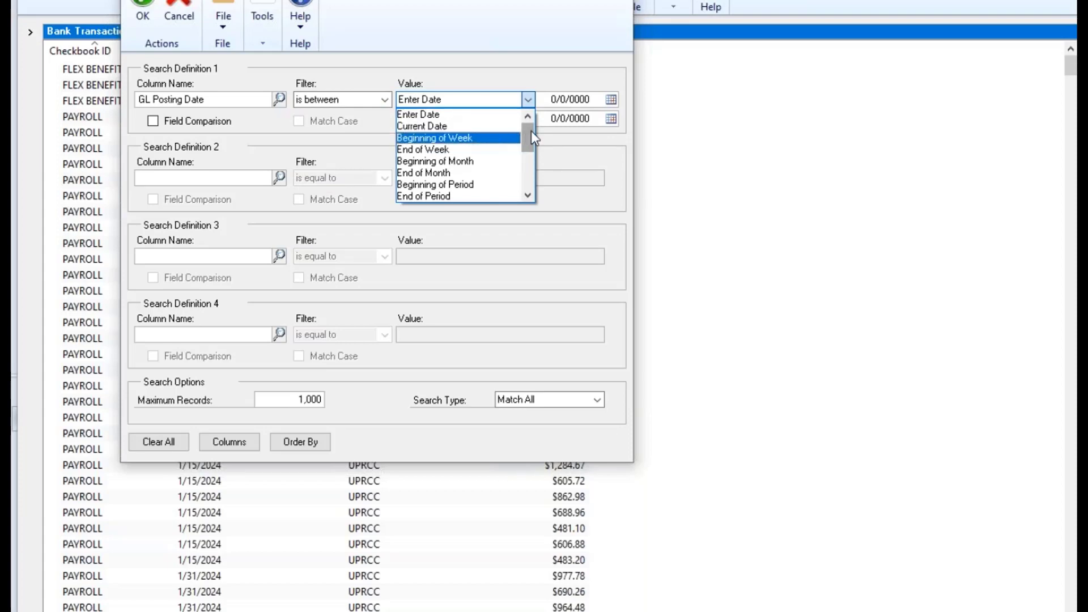
{"action": "left_click_drag", "start_coordinate": [532, 131], "coordinate": [517, 89]}
{"action": "left_click", "coordinate": [570, 102]}
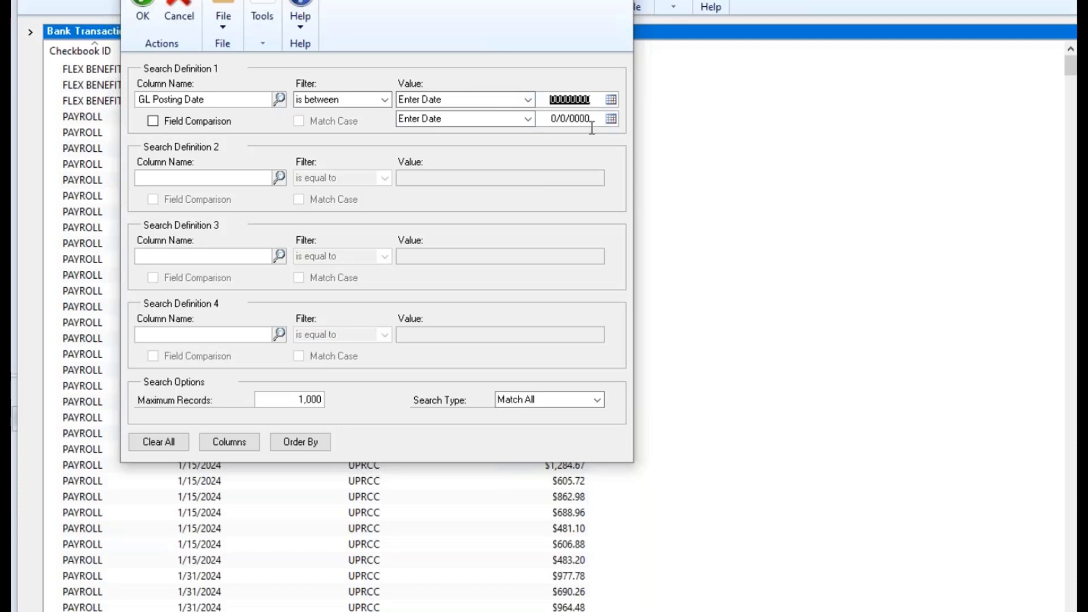
{"action": "type", "text": "0401202"}
{"action": "type", "text": "0"}
{"action": "key", "text": "Tab"}
{"action": "key", "text": "Tab"}
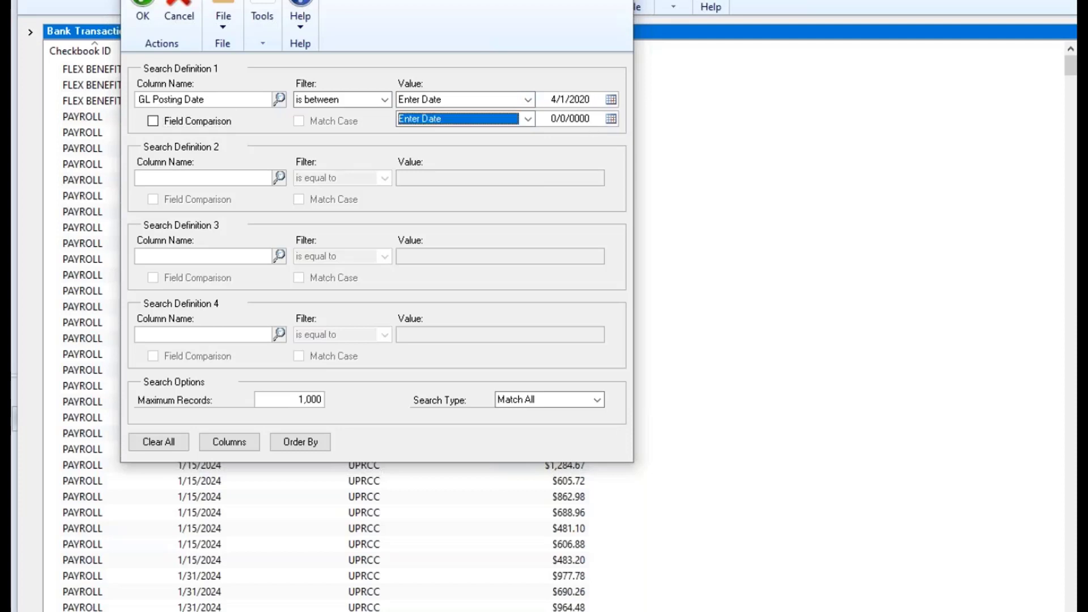
{"action": "key", "text": "Tab"}
{"action": "type", "text": "04"}
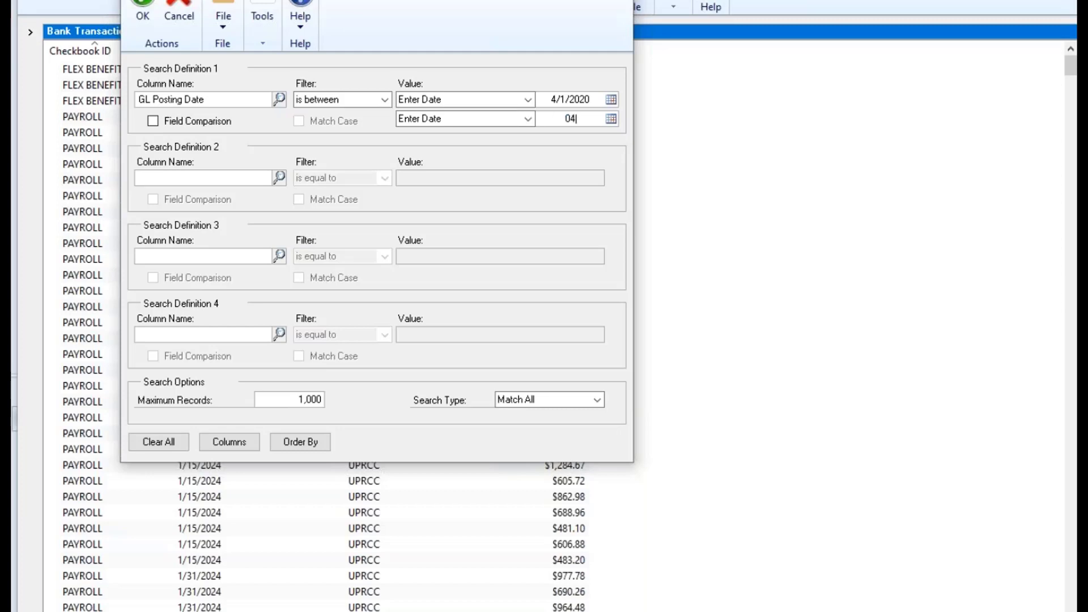
{"action": "type", "text": "302020"}
{"action": "key", "text": "Tab"}
{"action": "left_click", "coordinate": [257, 100]}
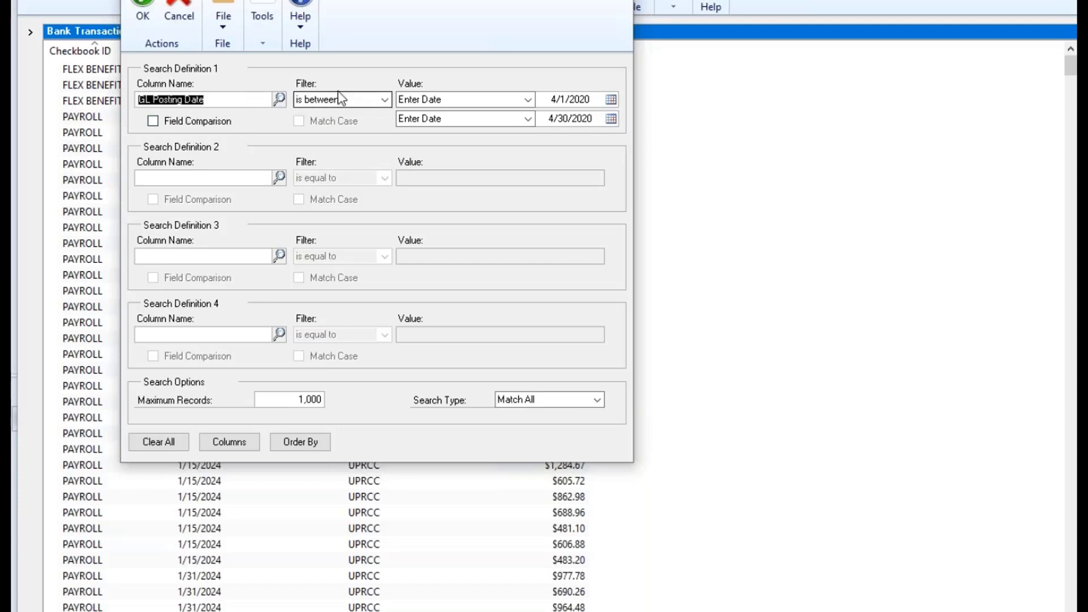
{"action": "left_click", "coordinate": [595, 102]}
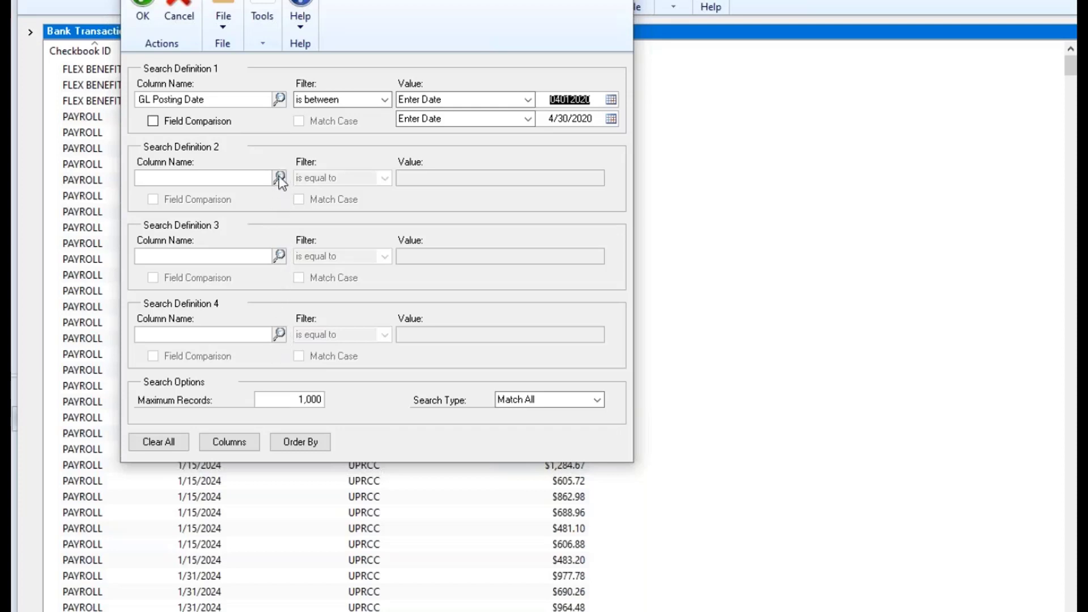
Leave Maximum Records at 1,000, removing the extra digits typed.
{"action": "left_click", "coordinate": [318, 398]}
{"action": "type", "text": "1,000,000"}
{"action": "left_click_drag", "start_coordinate": [299, 399], "coordinate": [344, 402]}
{"action": "key", "text": "BackSpace"}
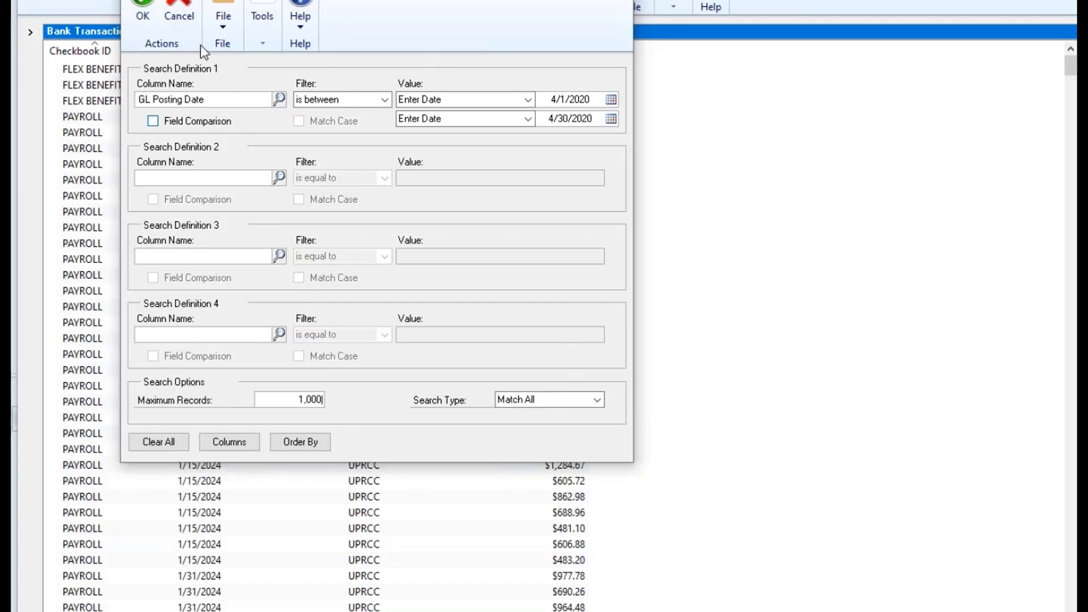
Run the April 2020 GL Posting Date search, which returns no Bank Transactions records.
{"action": "left_click", "coordinate": [142, 11]}
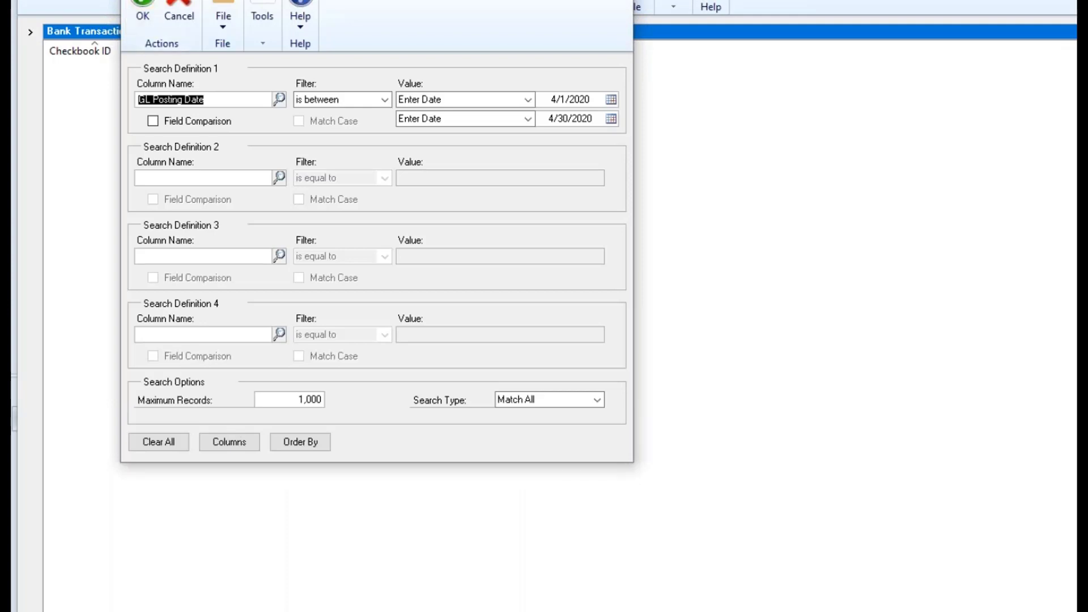
{"action": "key", "text": "Return"}
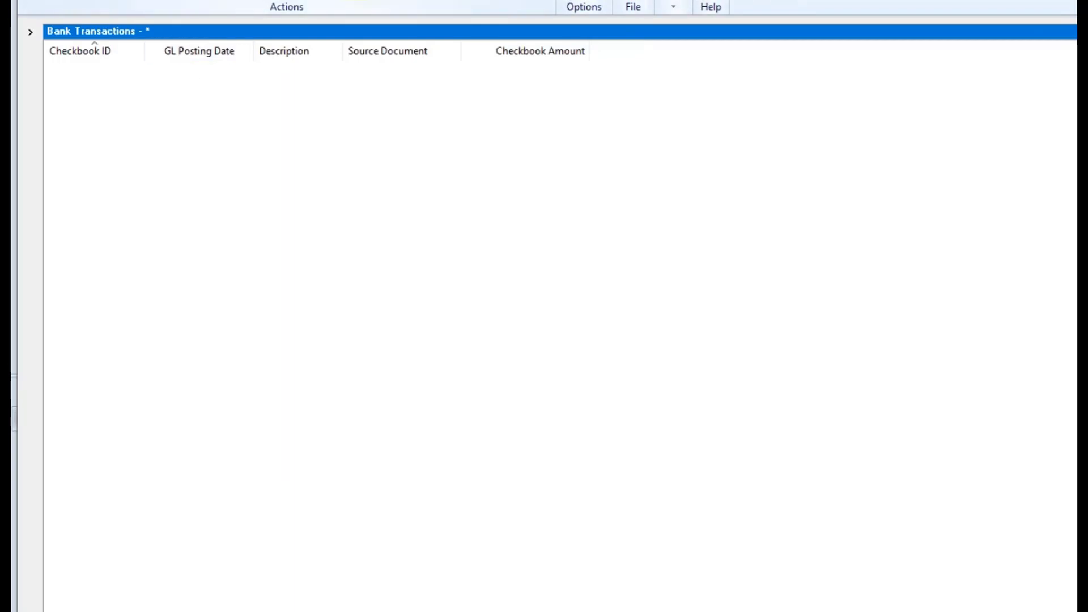
Add the filtered list as a favorite named 'Test' with Visible To set to System.
{"action": "left_click", "coordinate": [637, 7]}
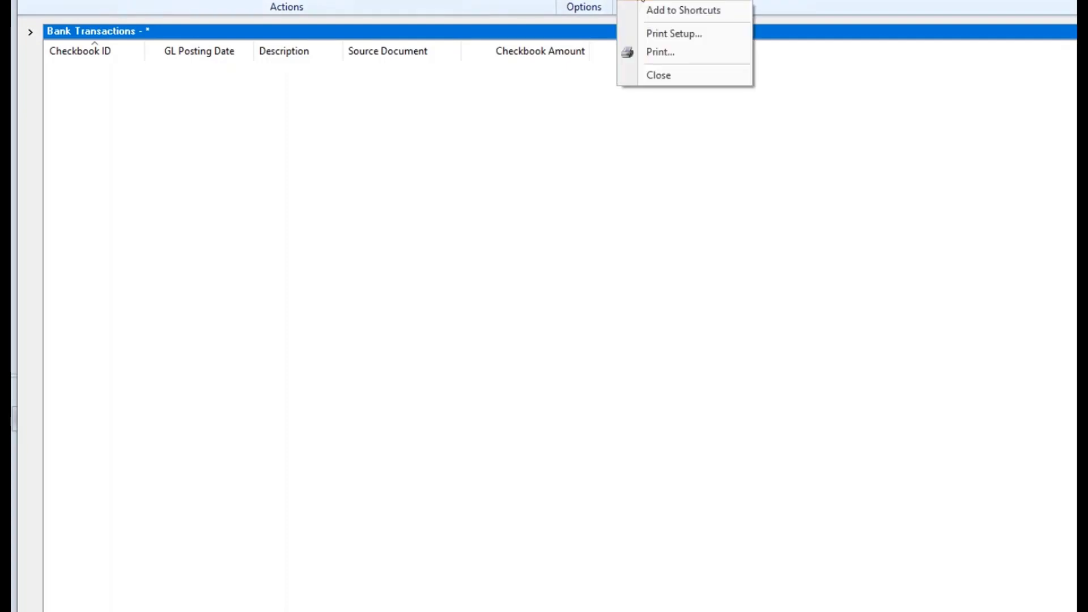
{"action": "left_click", "coordinate": [352, 2]}
{"action": "left_click", "coordinate": [566, 351]}
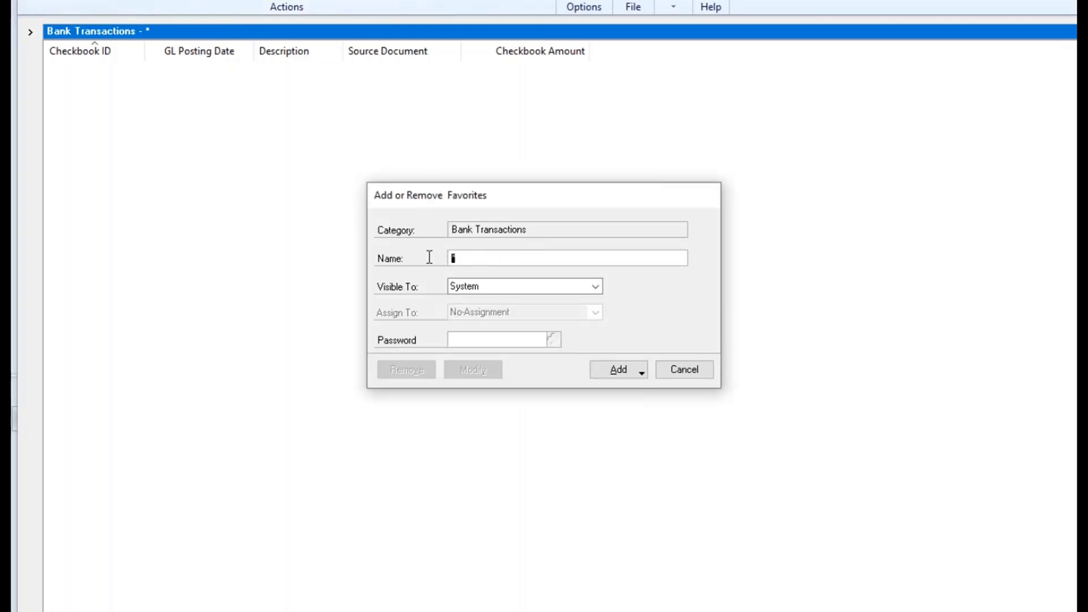
{"action": "type", "text": "TEst"}
{"action": "key", "text": "BackSpace"}
{"action": "key", "text": "BackSpace"}
{"action": "key", "text": "BackSpace"}
{"action": "type", "text": "est"}
{"action": "left_click", "coordinate": [600, 288]}
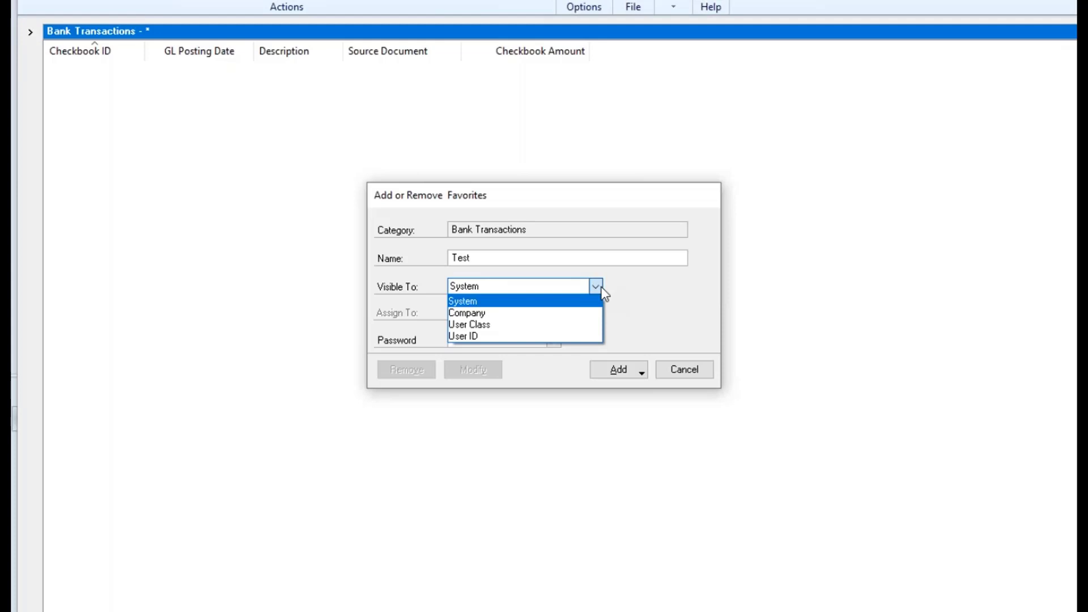
{"action": "left_click", "coordinate": [635, 286]}
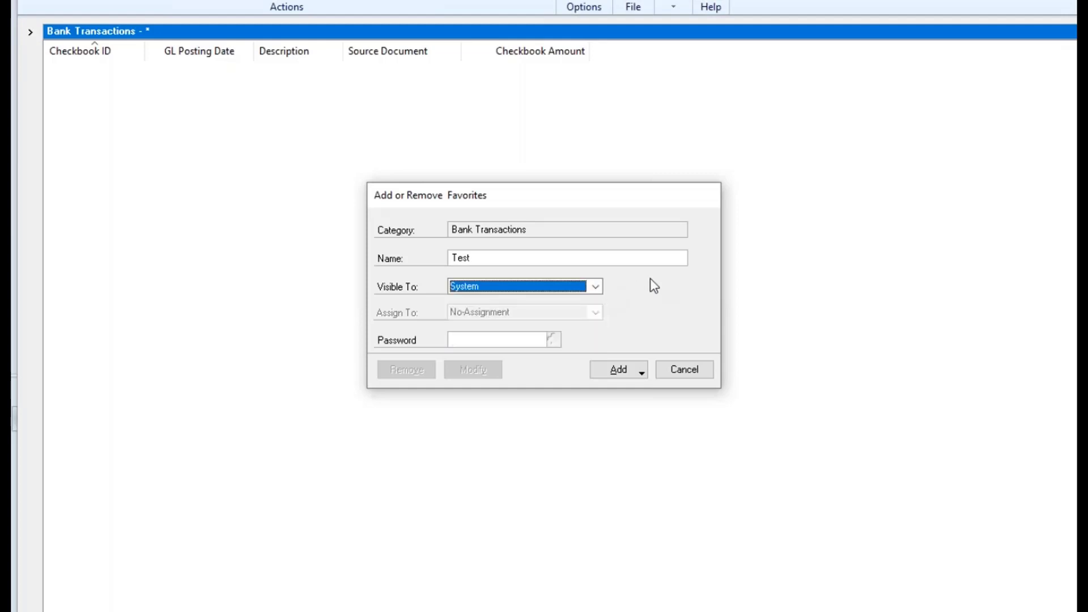
{"action": "left_click", "coordinate": [497, 340]}
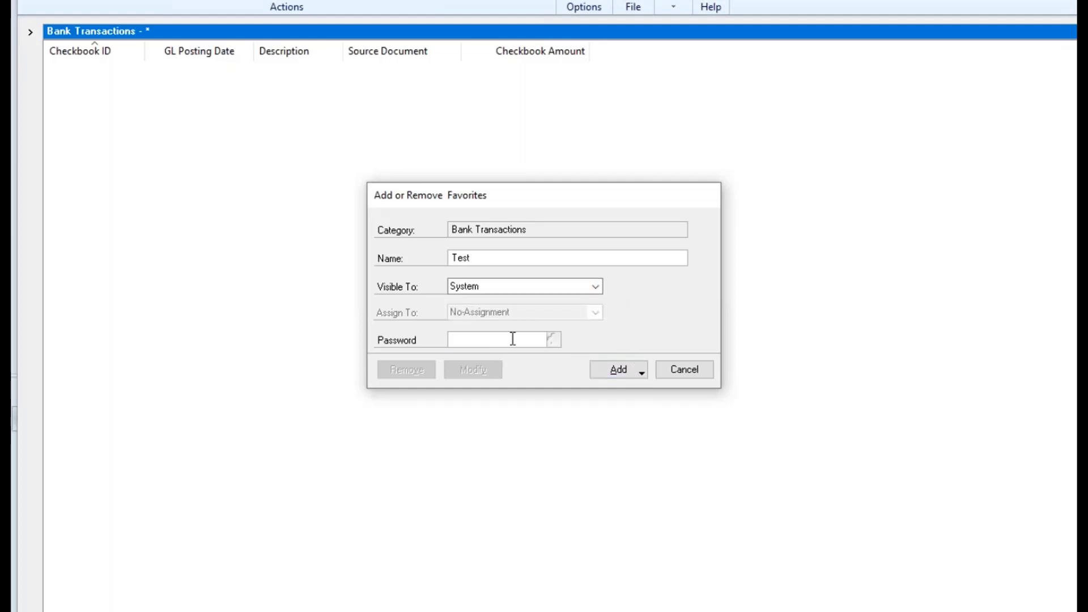
{"action": "left_click", "coordinate": [640, 373]}
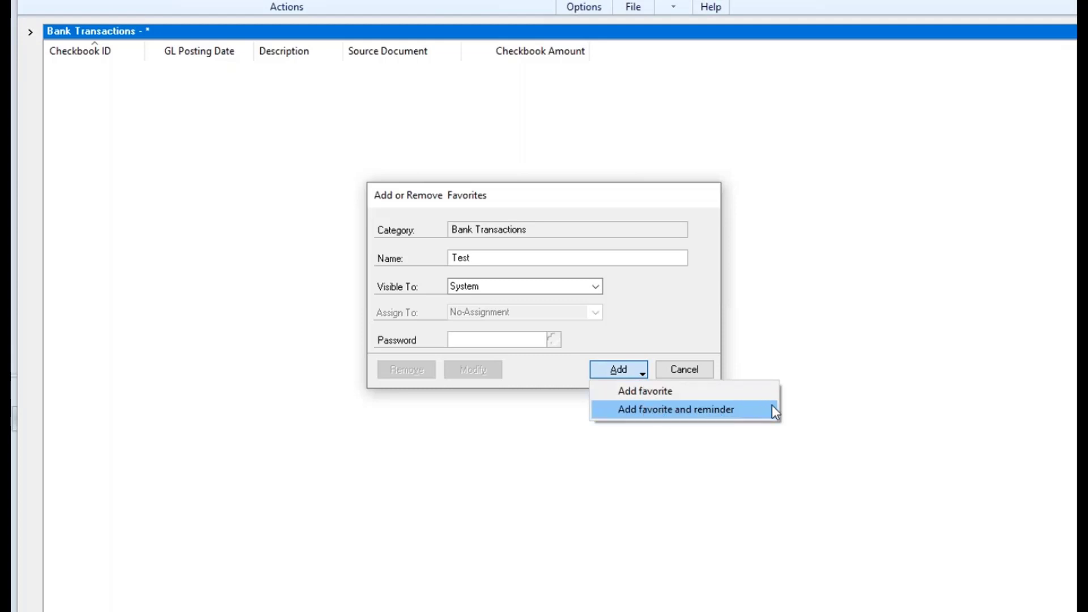
{"action": "left_click", "coordinate": [668, 396]}
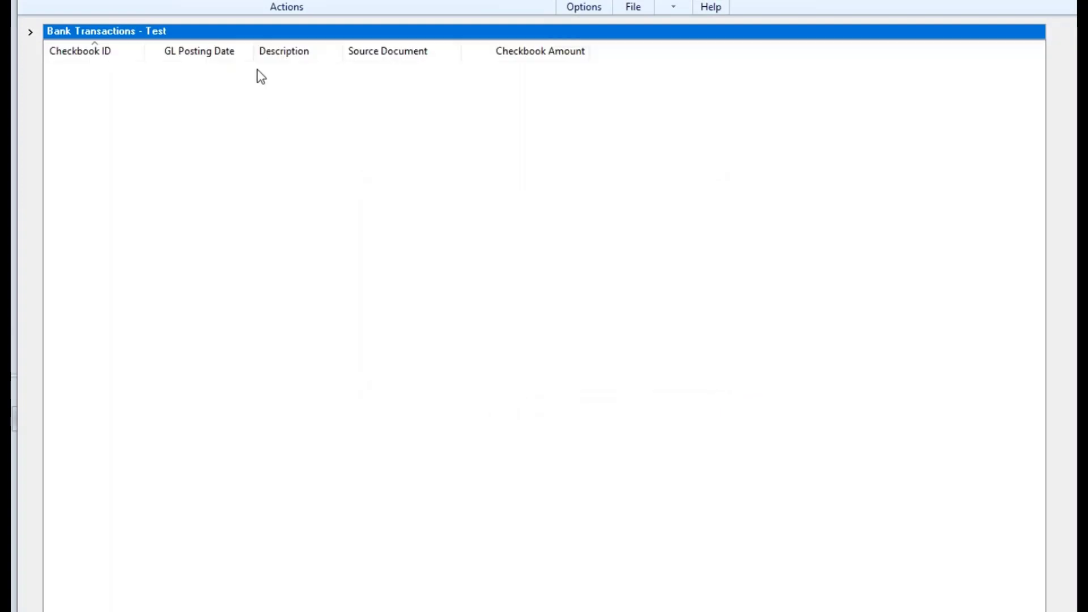
Check Test under Bank Transactions favorites, cancel the Favorites dialog, and close SmartList.
{"action": "left_click", "coordinate": [30, 32]}
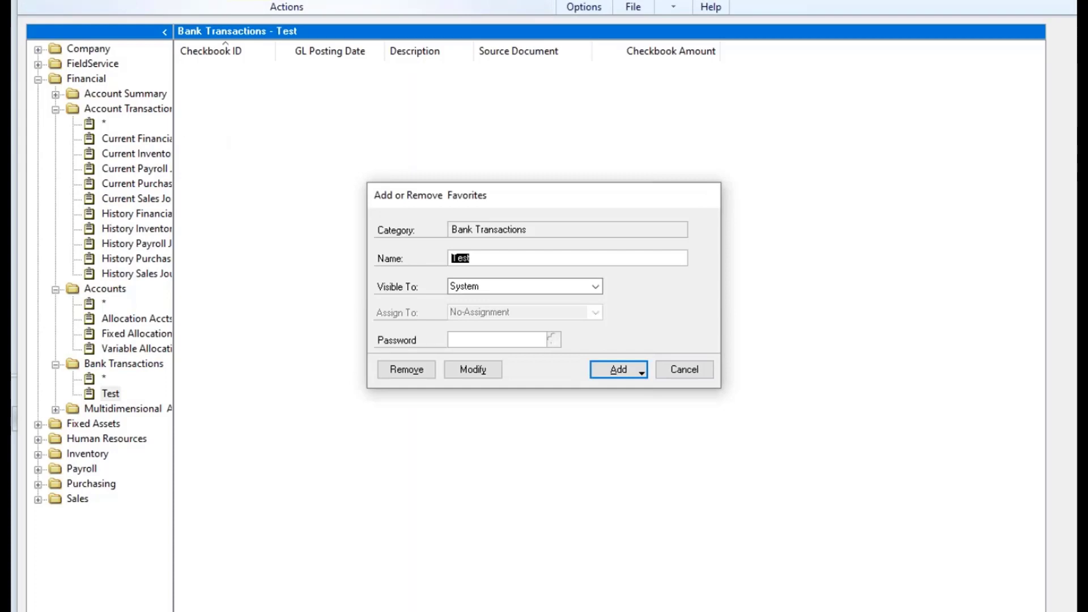
{"action": "left_click", "coordinate": [620, 370]}
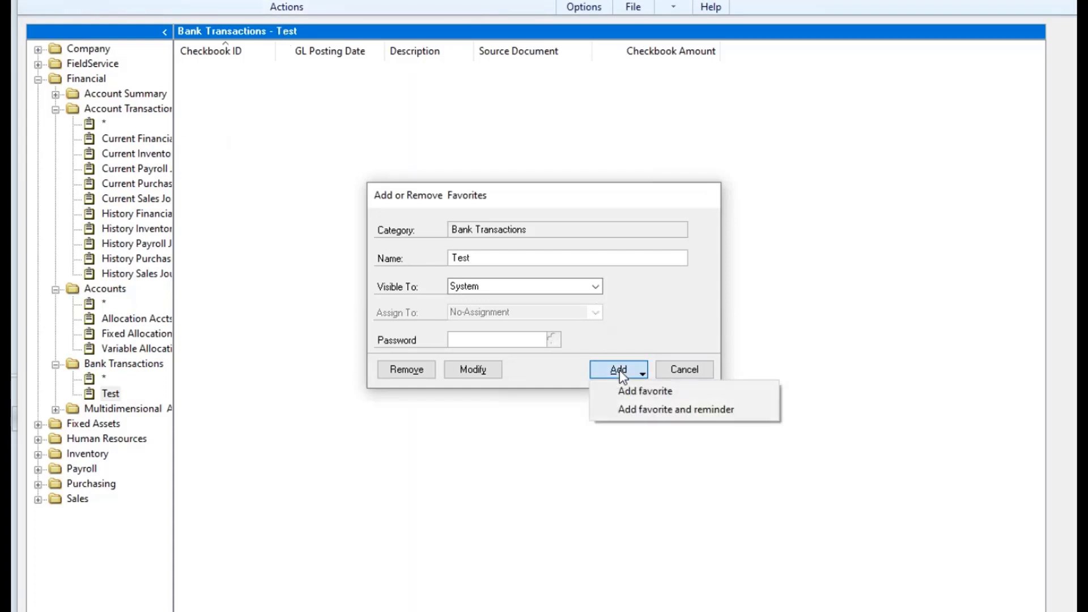
{"action": "left_click", "coordinate": [530, 370]}
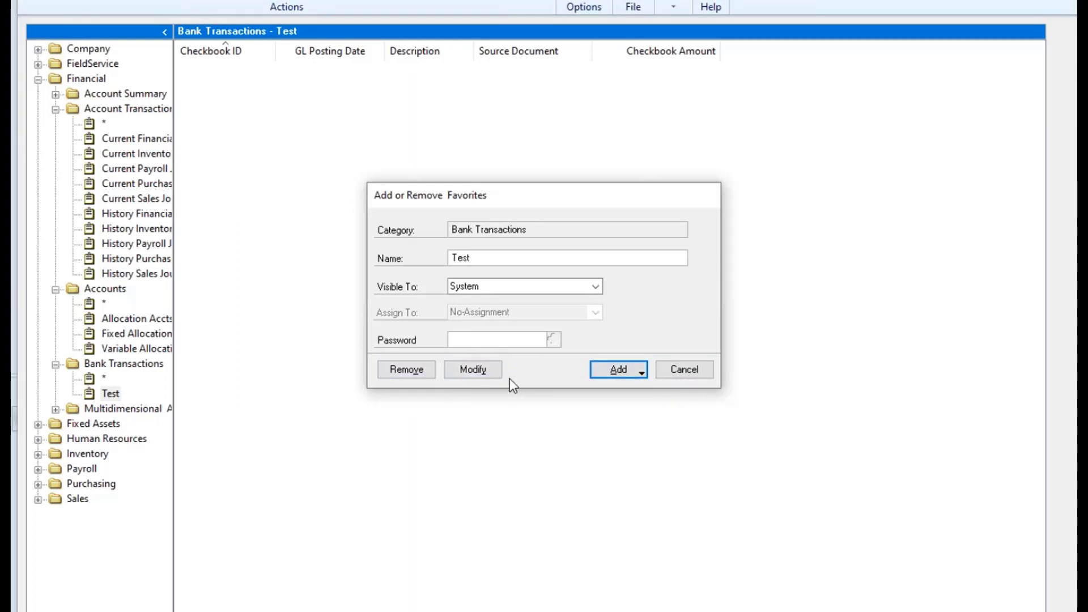
{"action": "left_click", "coordinate": [695, 370]}
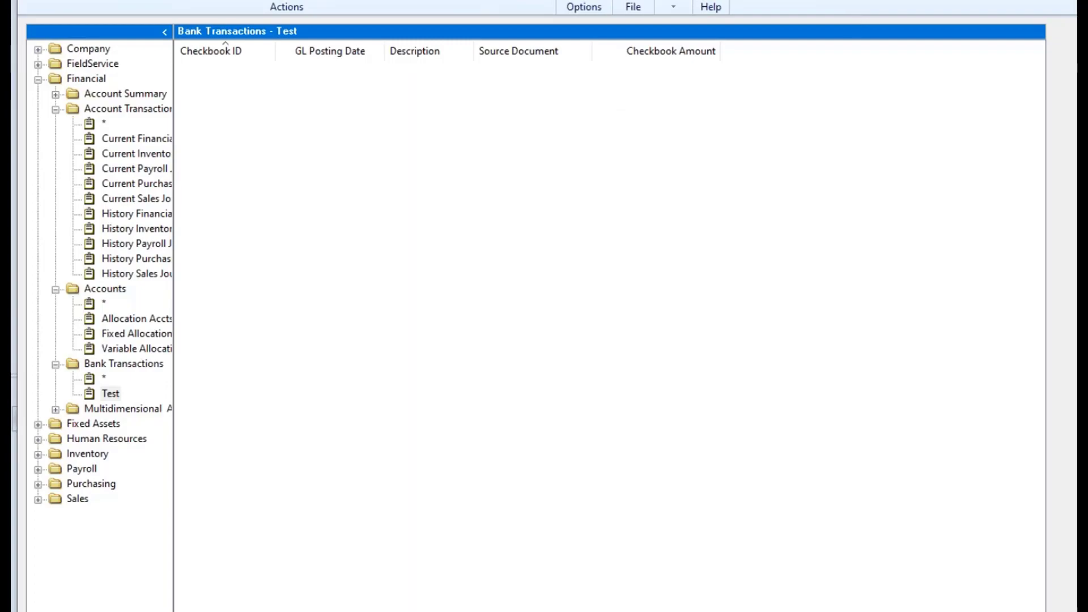
{"action": "key", "text": "alt+F4"}
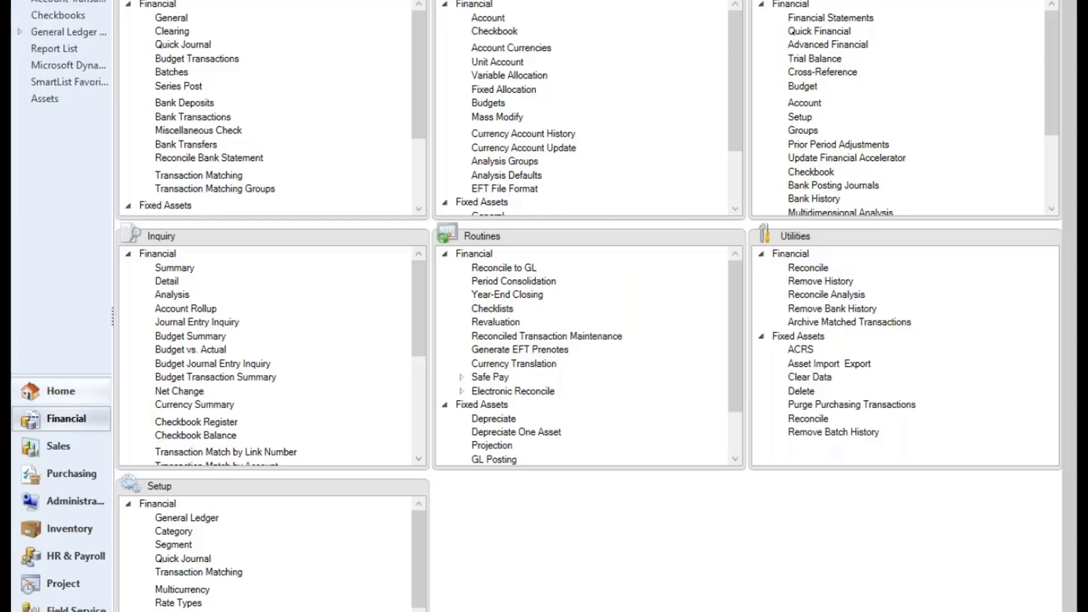